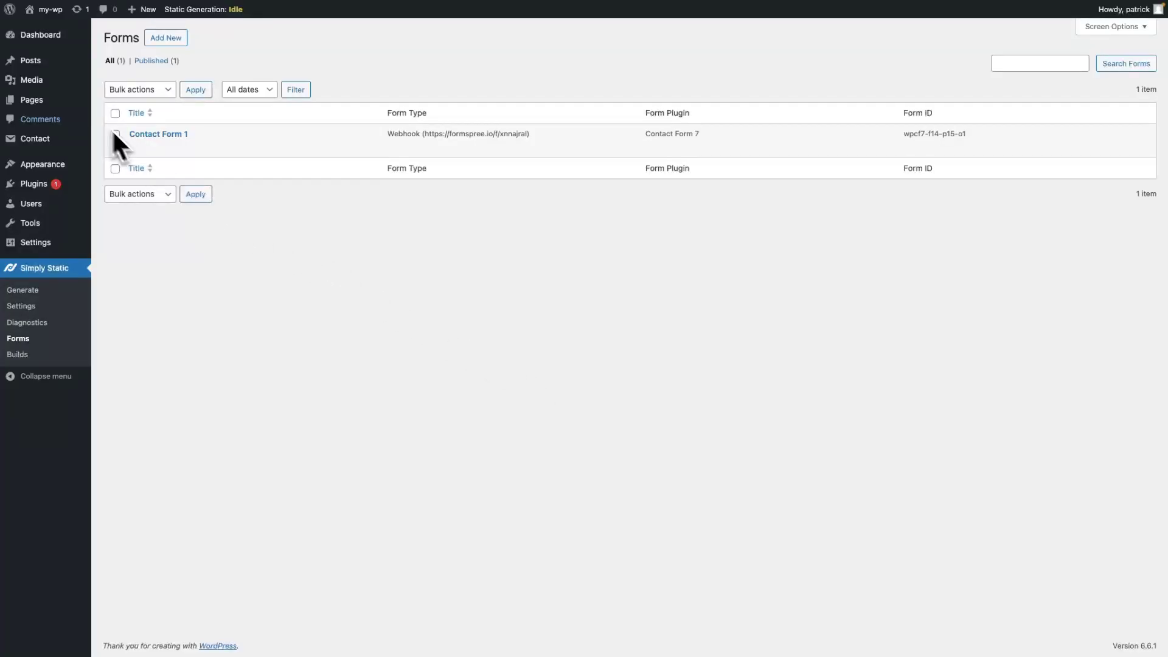
Open the Contact Form 7 forms list via Pages, then Contact
{"action": "left_click", "coordinate": [31, 100]}
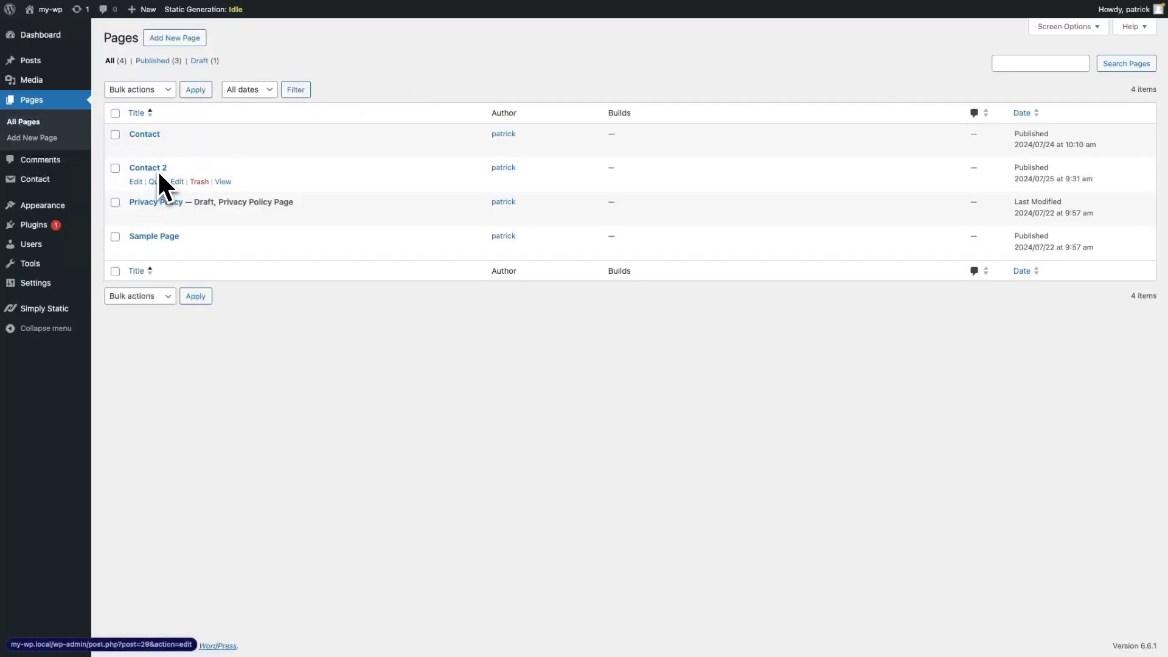
{"action": "left_click", "coordinate": [31, 180]}
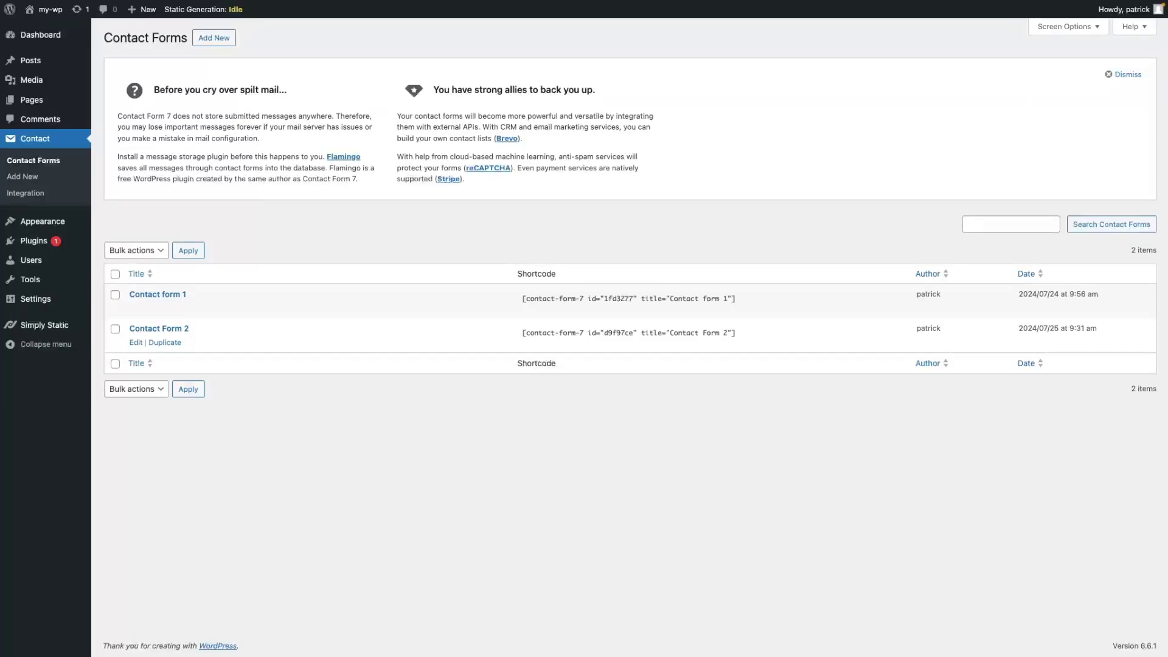
Start a new Simply Static form titled 'Contact Form 2'
{"action": "mouse_move", "coordinate": [43, 327]}
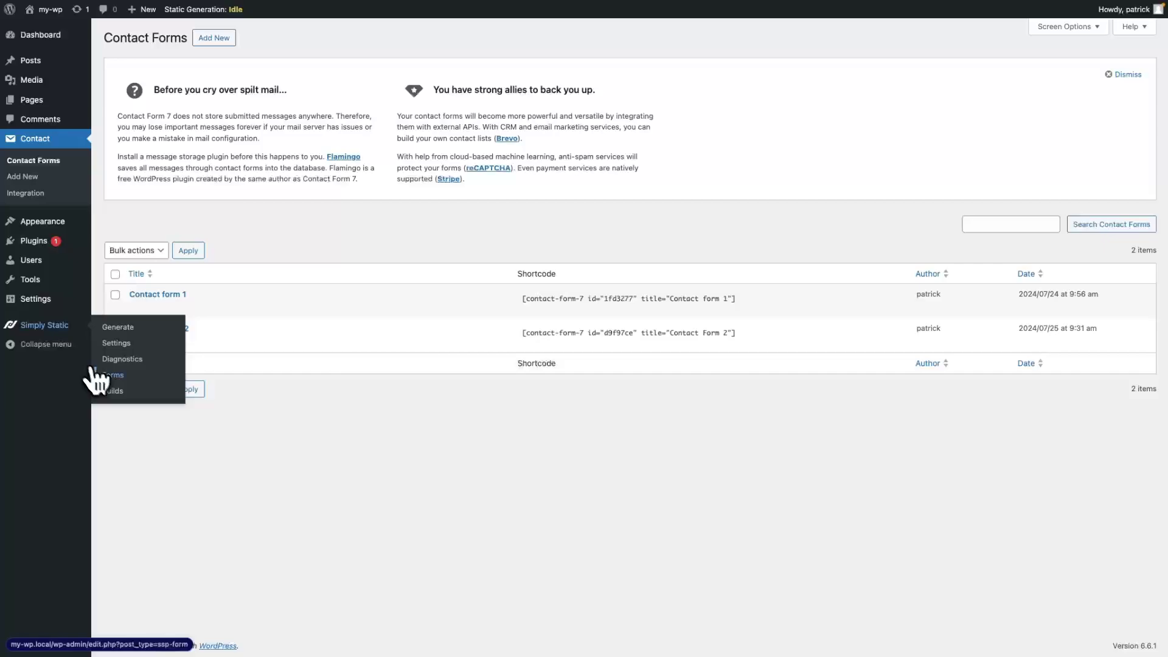
{"action": "left_click", "coordinate": [113, 377]}
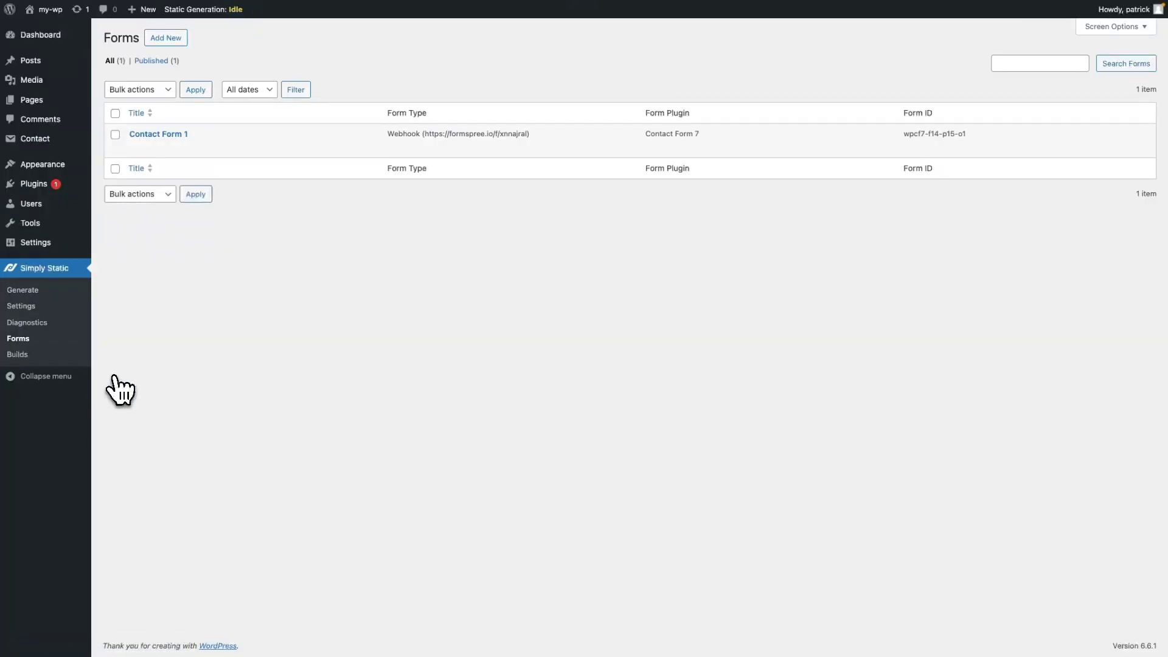
{"action": "left_click", "coordinate": [167, 39]}
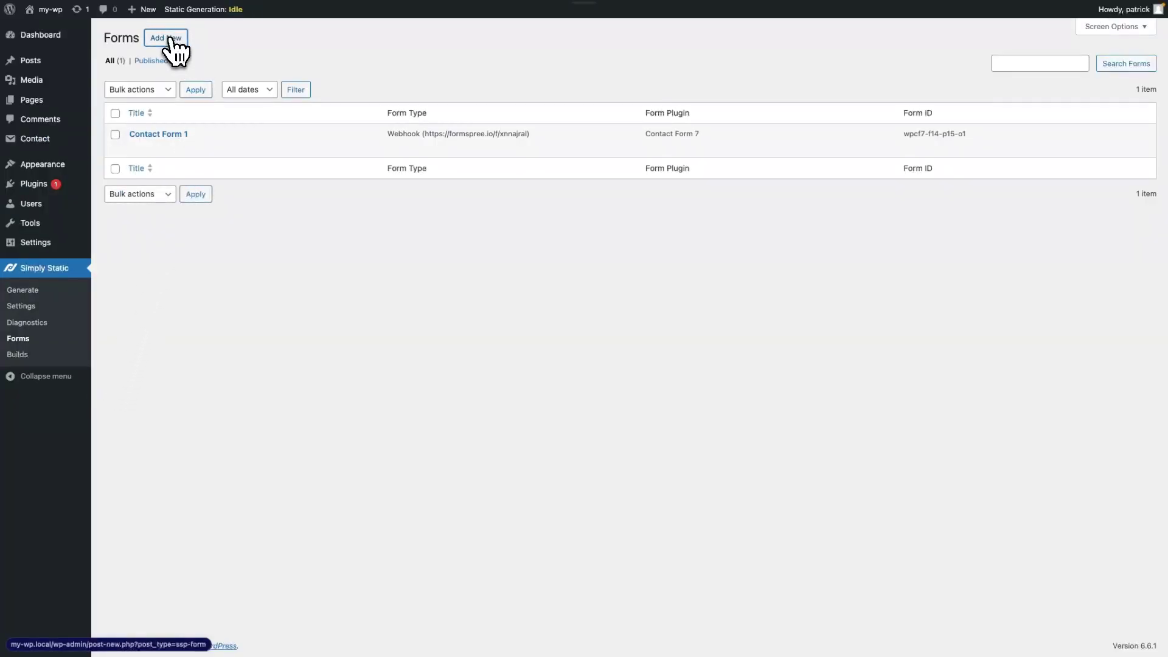
{"action": "type", "text": "Contac"}
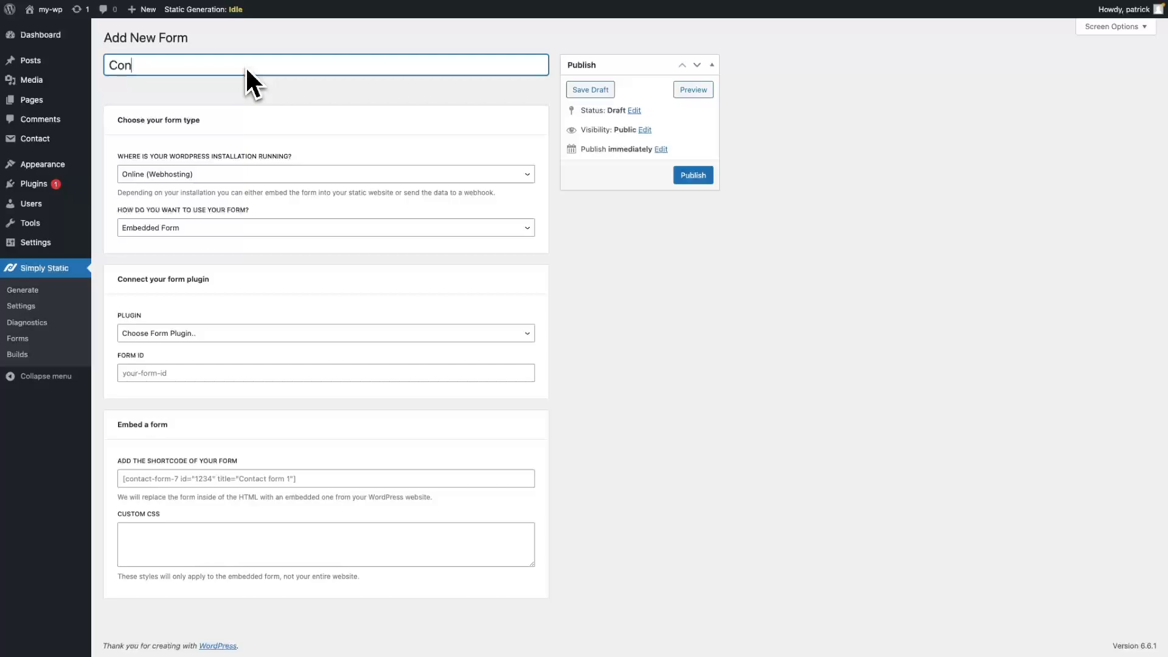
{"action": "type", "text": "t Form"}
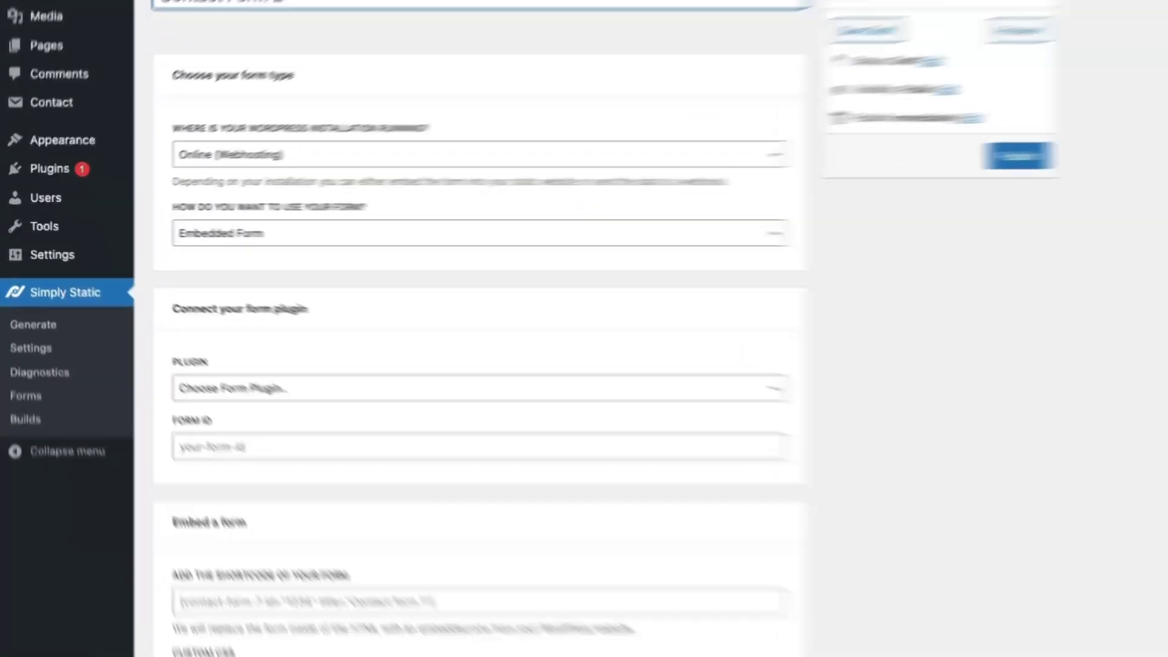
Set the form to Online (Webhosting), Embedded Form, and the Contact Form 7 plugin
{"action": "left_click", "coordinate": [197, 174]}
{"action": "left_click", "coordinate": [394, 134]}
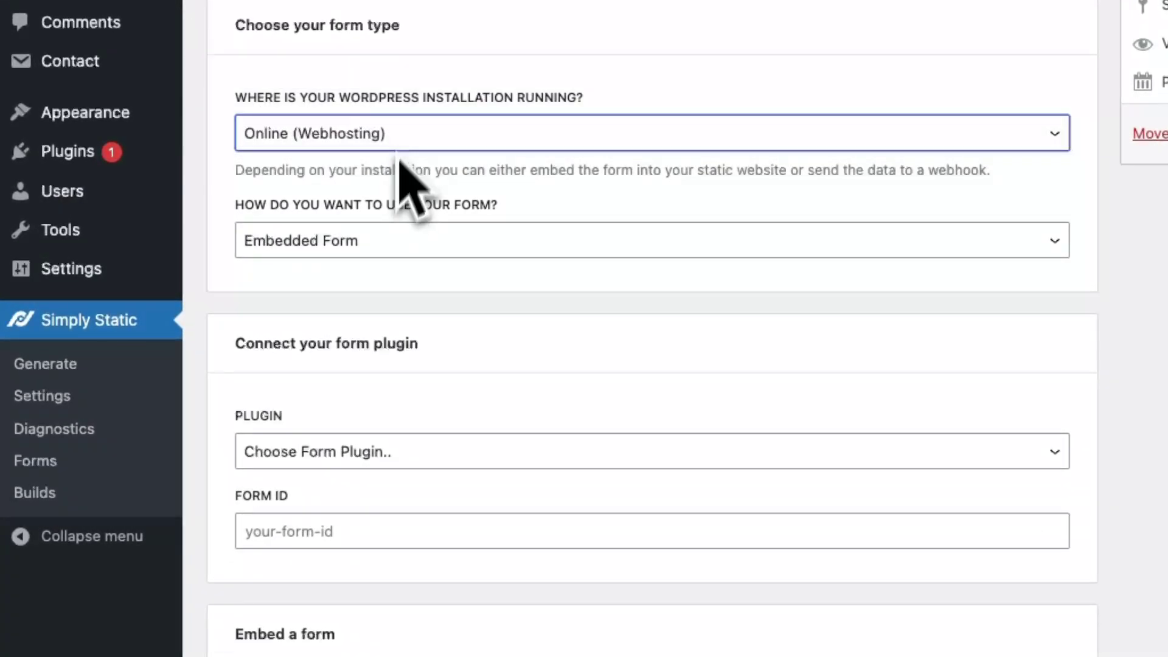
{"action": "left_click", "coordinate": [385, 243]}
{"action": "left_click", "coordinate": [377, 242]}
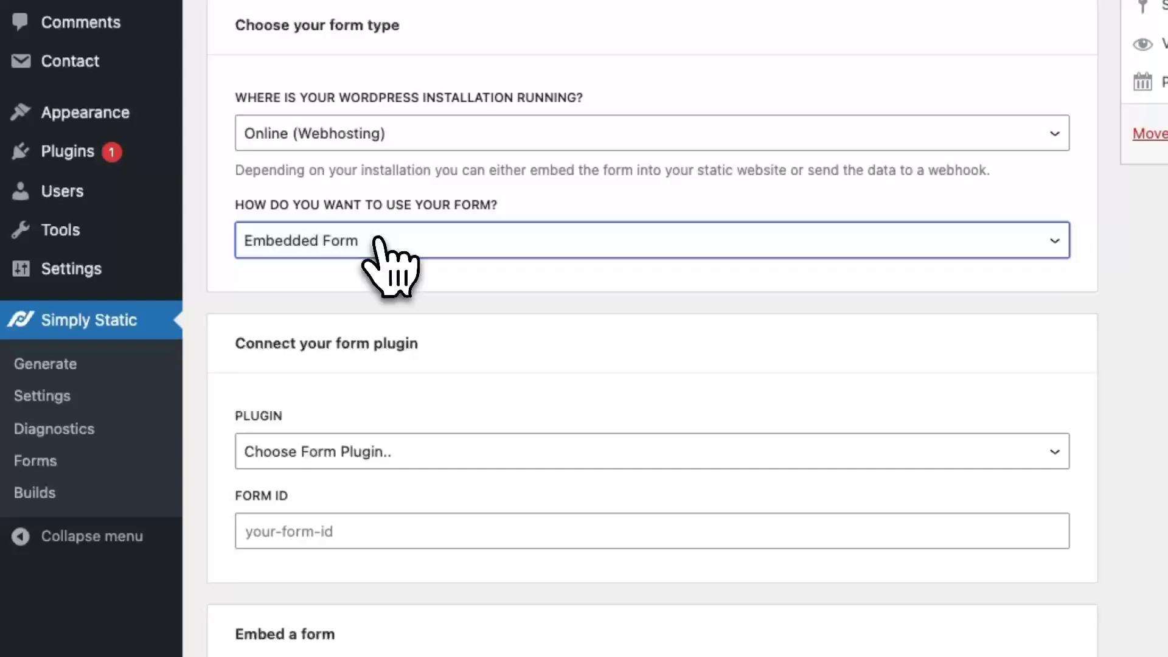
{"action": "left_click", "coordinate": [383, 453]}
{"action": "left_click", "coordinate": [363, 478]}
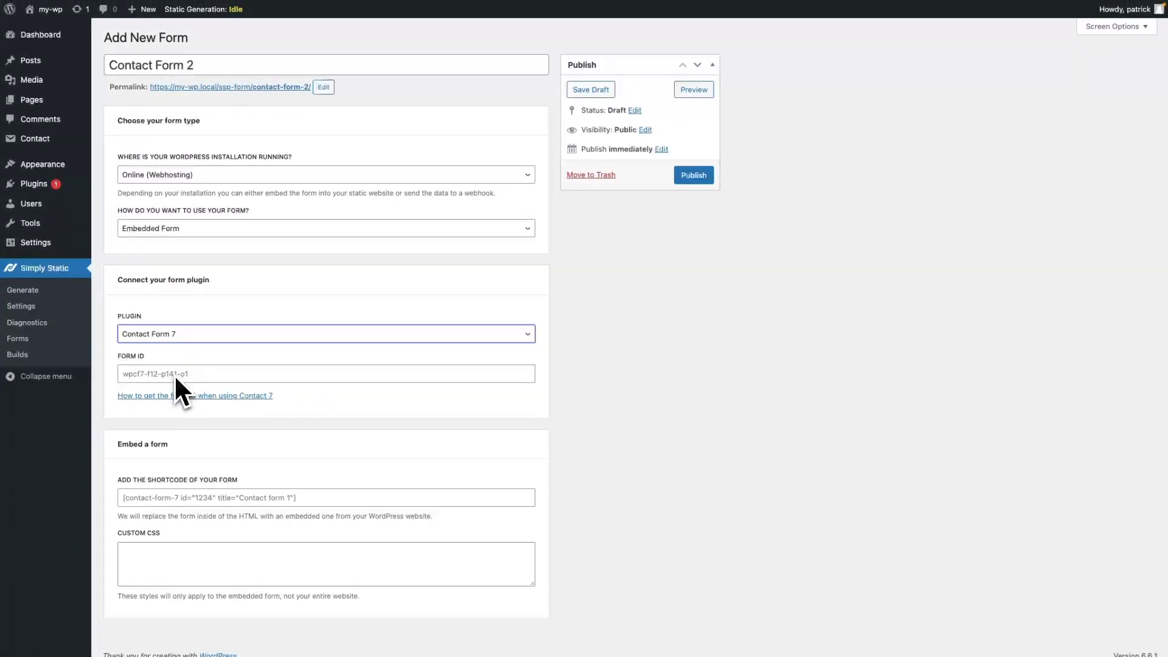
{"action": "right_click", "coordinate": [50, 25]}
{"action": "left_click", "coordinate": [64, 37]}
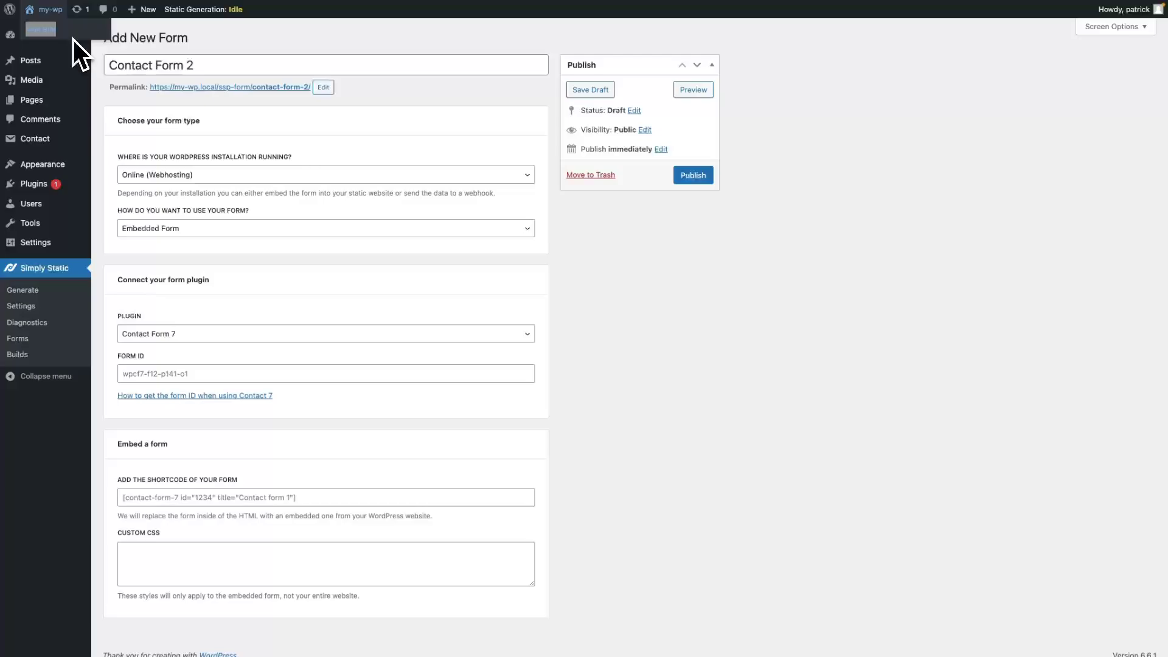
{"action": "key", "text": "ctrl+Tab"}
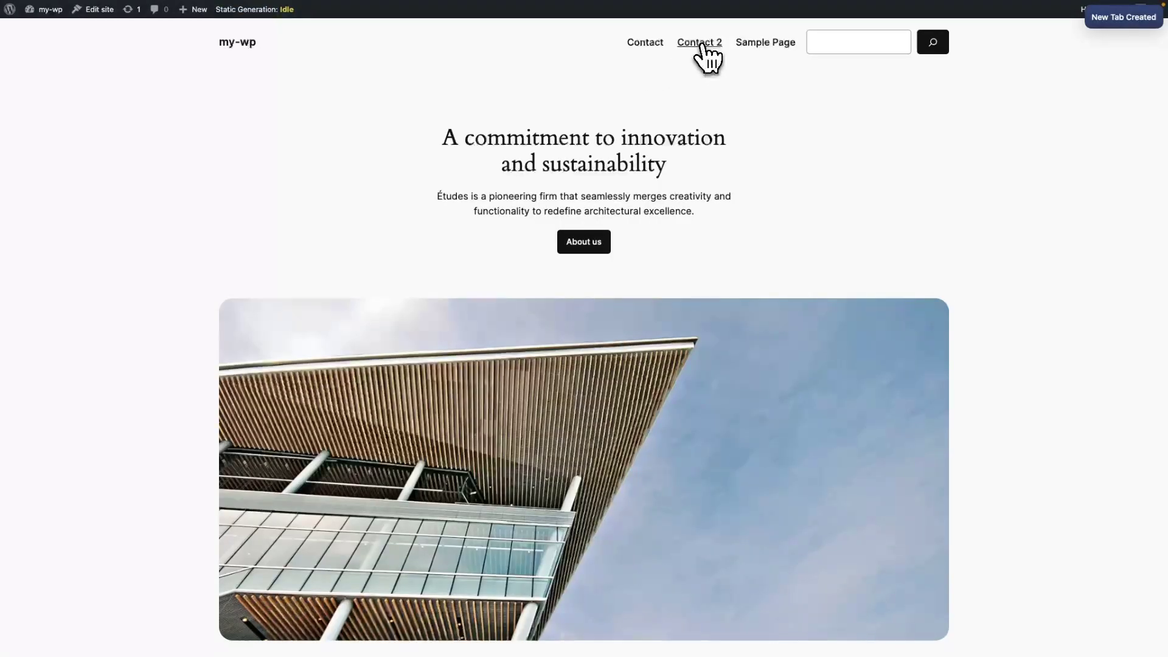
{"action": "left_click", "coordinate": [699, 44]}
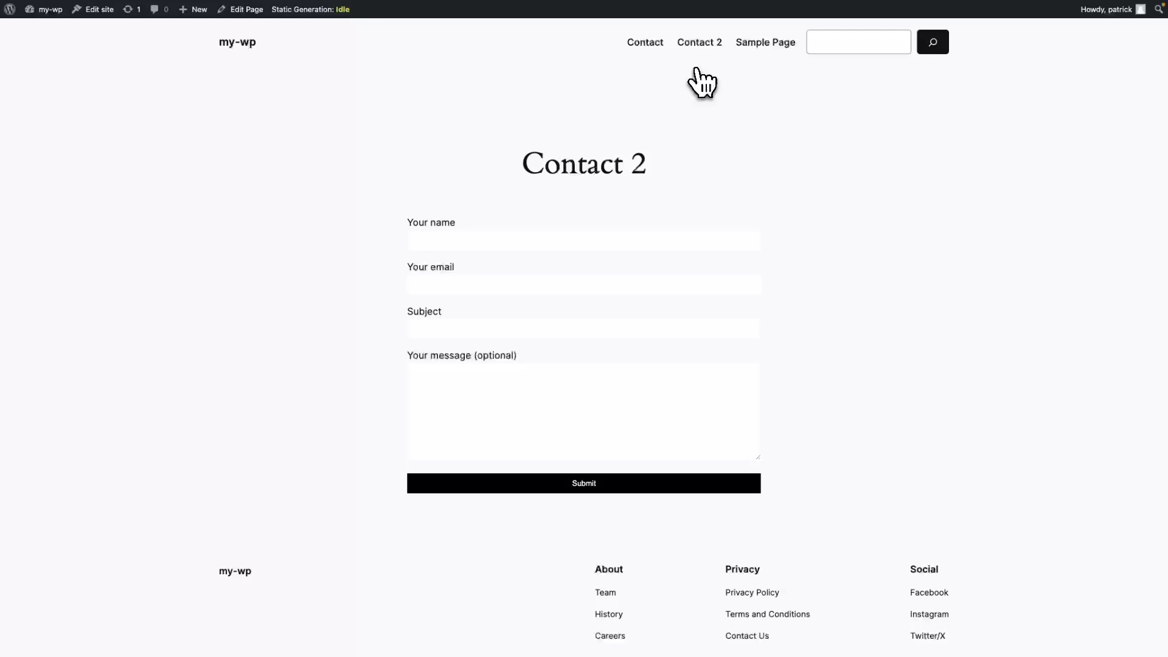
{"action": "right_click", "coordinate": [507, 241]}
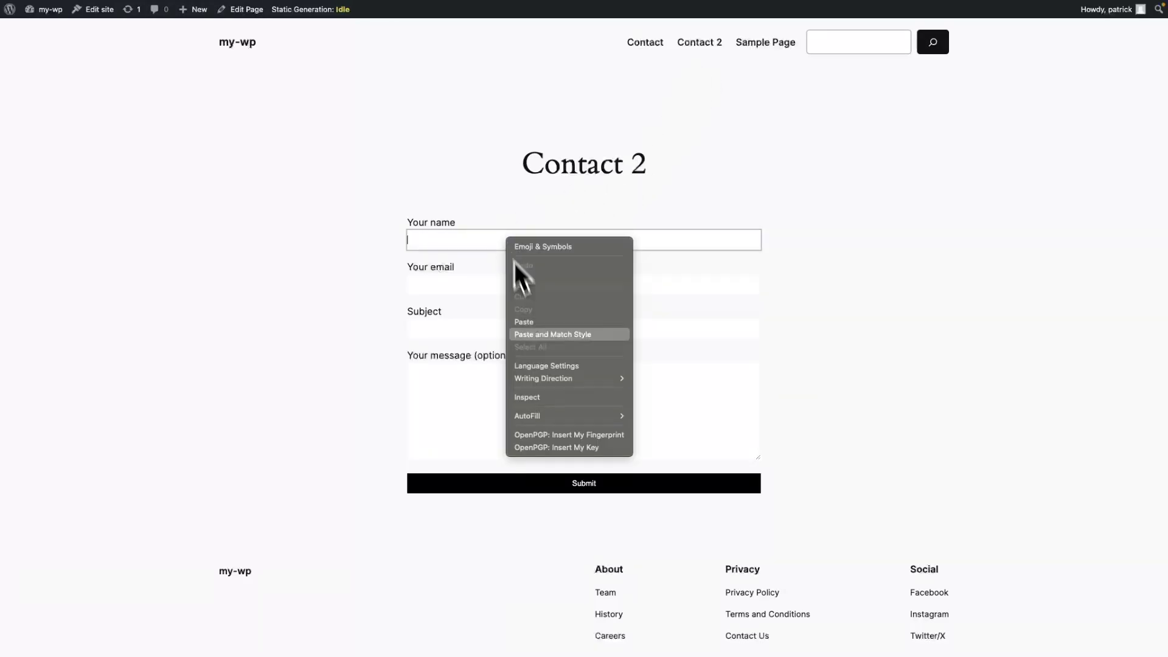
{"action": "left_click", "coordinate": [533, 399]}
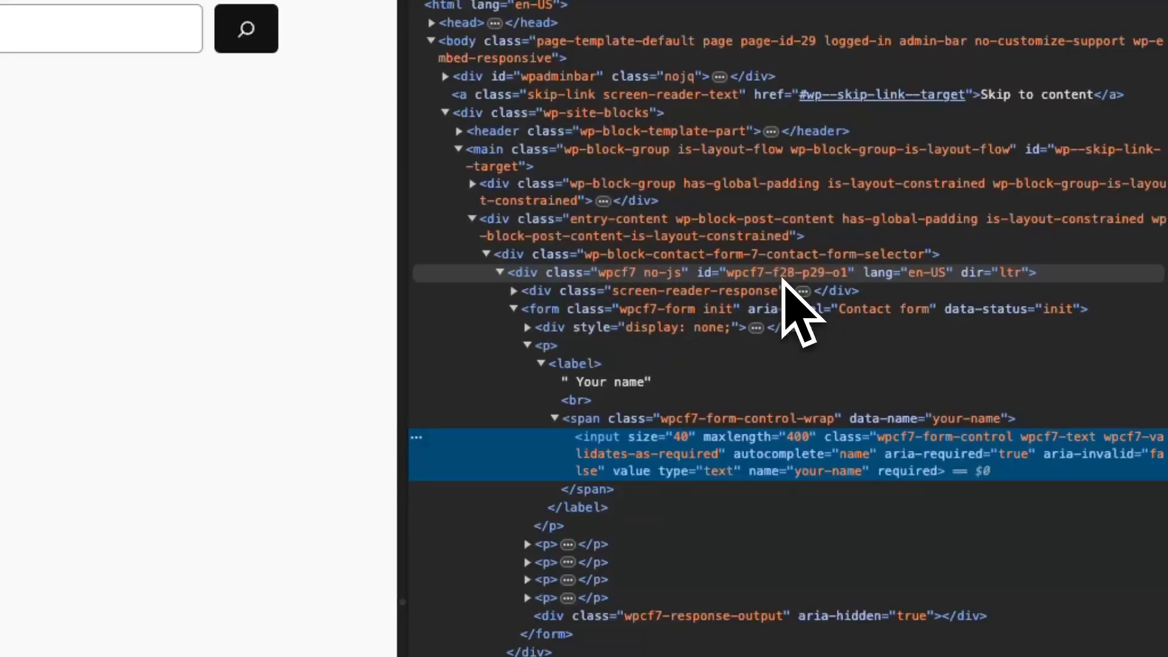
{"action": "left_click", "coordinate": [783, 279]}
{"action": "double_click", "coordinate": [784, 274]}
{"action": "key", "text": "ctrl+c"}
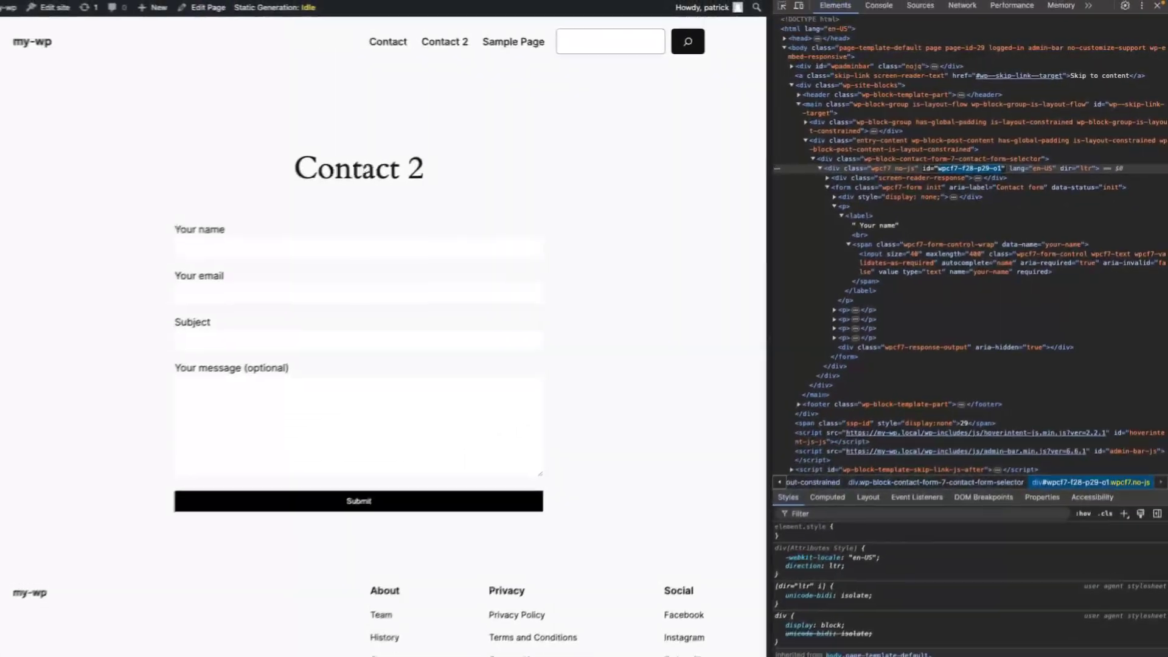
Paste wpcf7-f28-p29-o1 as the Form ID and bring up link options for Contact Forms
{"action": "key", "text": "alt+Tab"}
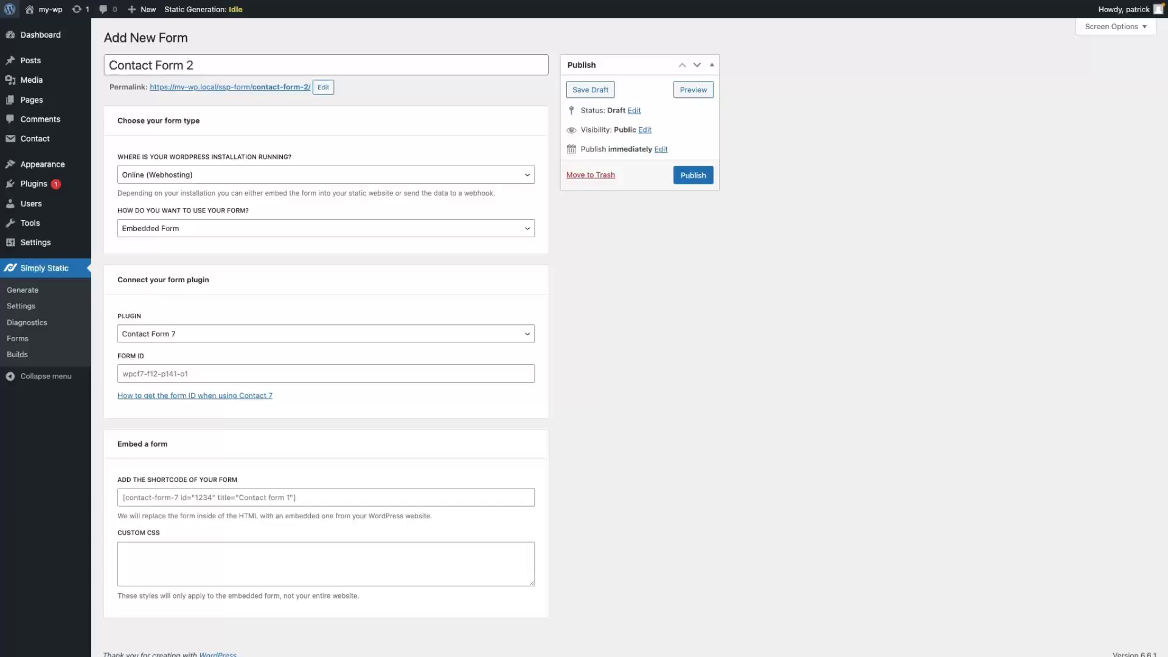
{"action": "left_click", "coordinate": [190, 374]}
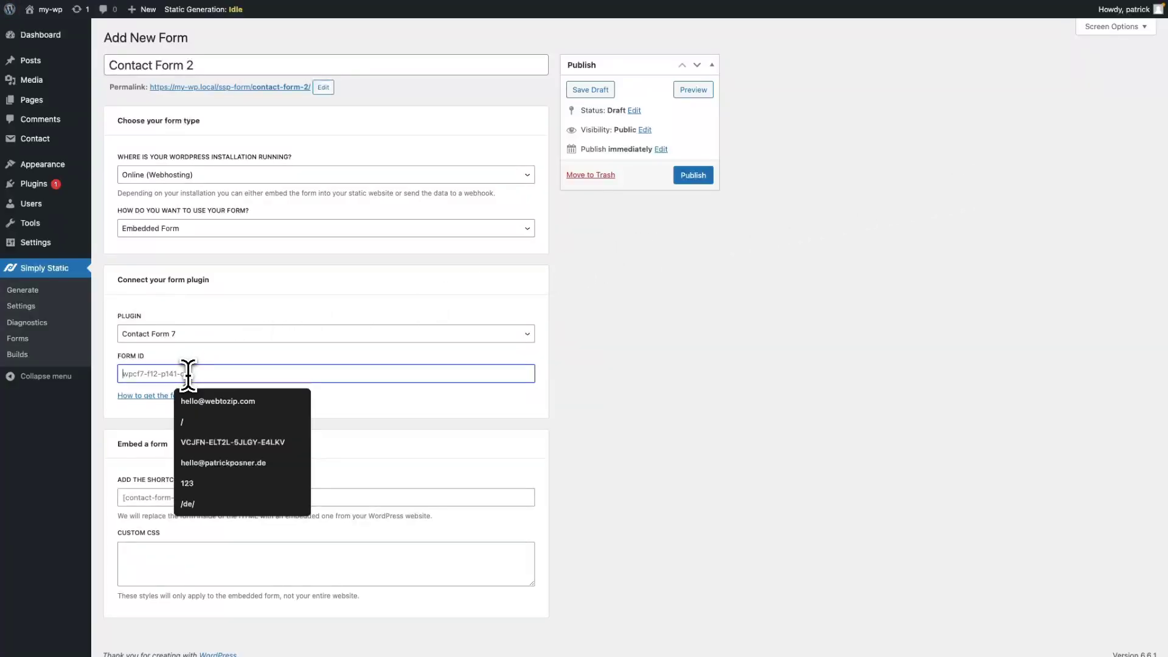
{"action": "key", "text": "ctrl+v"}
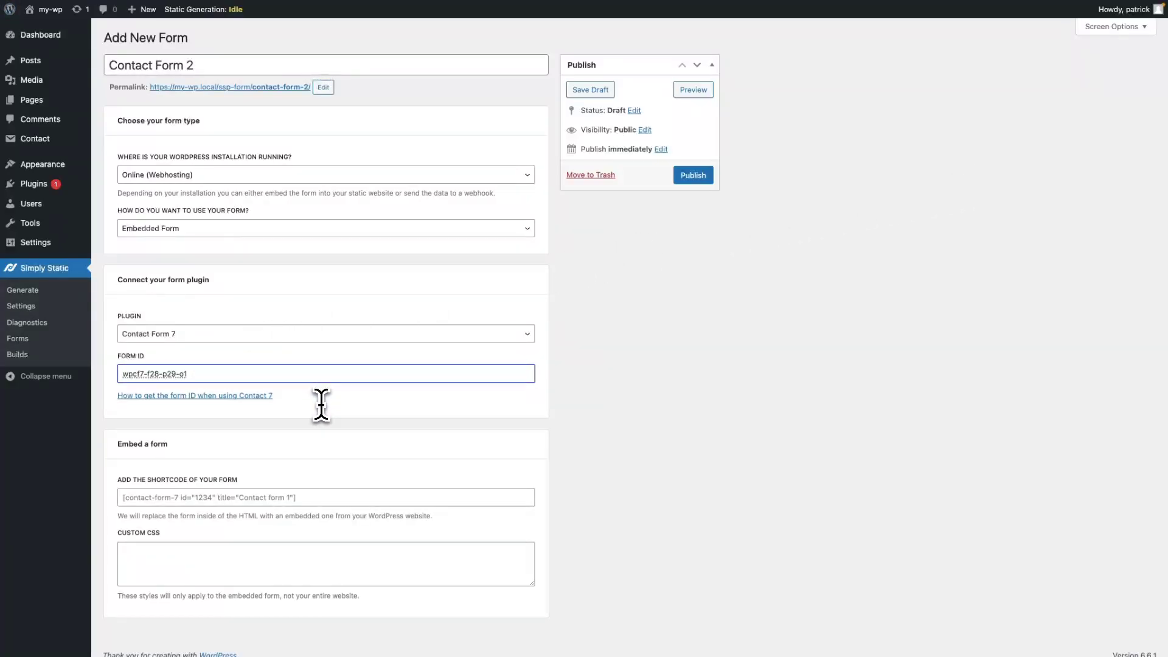
{"action": "scroll", "coordinate": [321, 404], "scroll_direction": "down", "scroll_amount": 1}
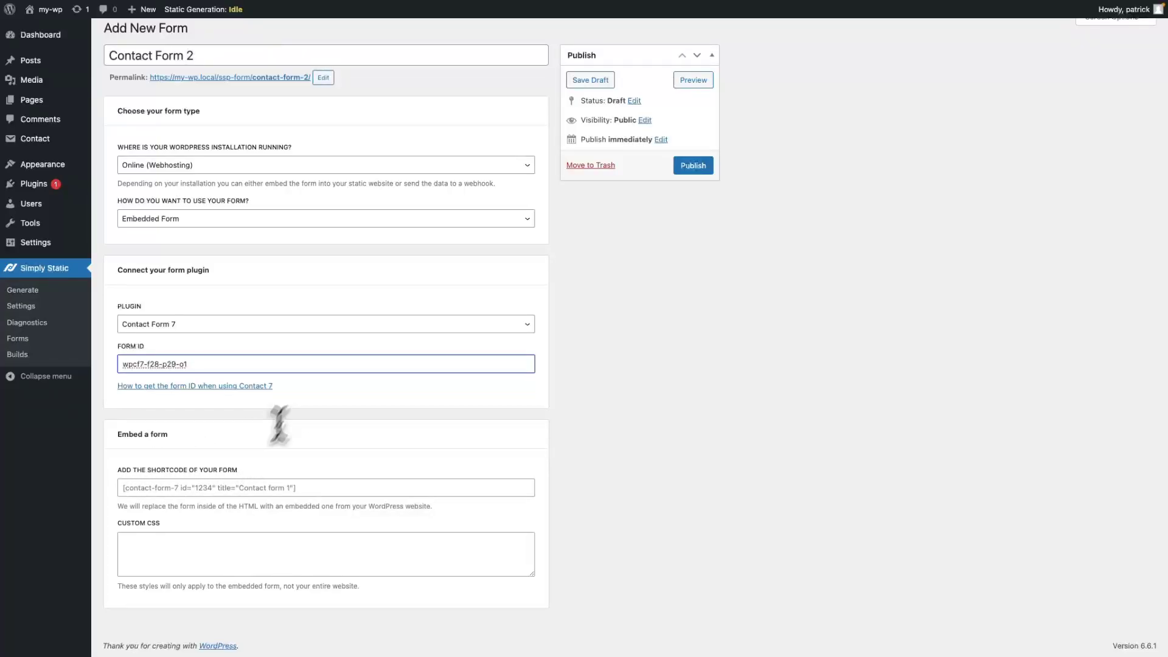
{"action": "mouse_move", "coordinate": [28, 146]}
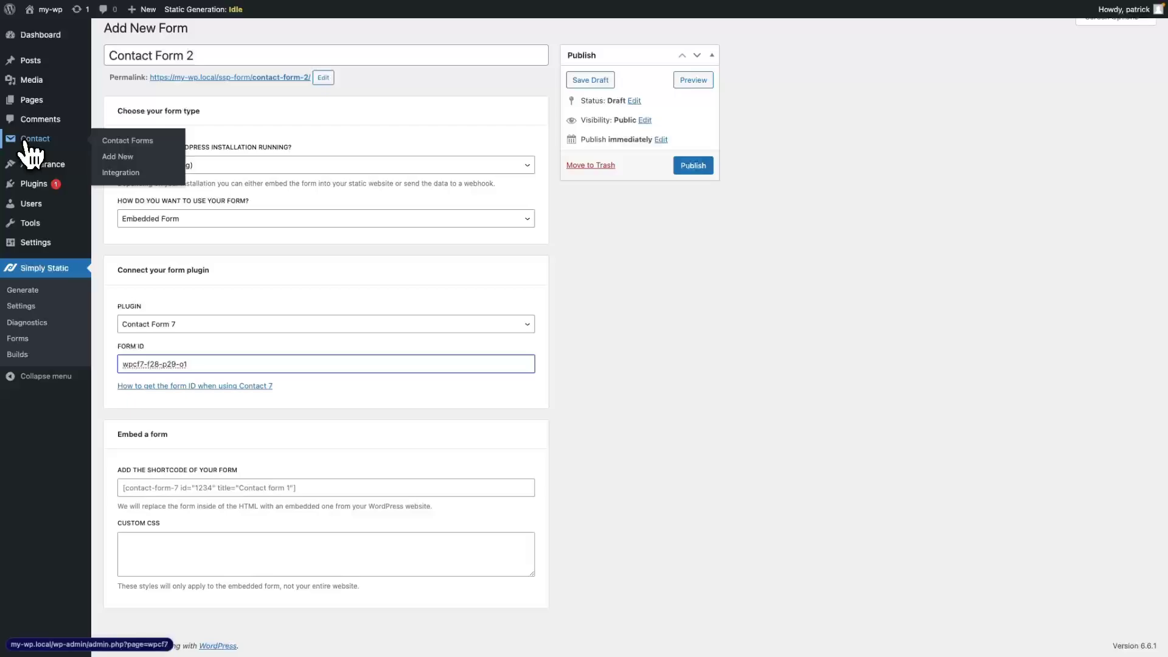
{"action": "right_click", "coordinate": [116, 142]}
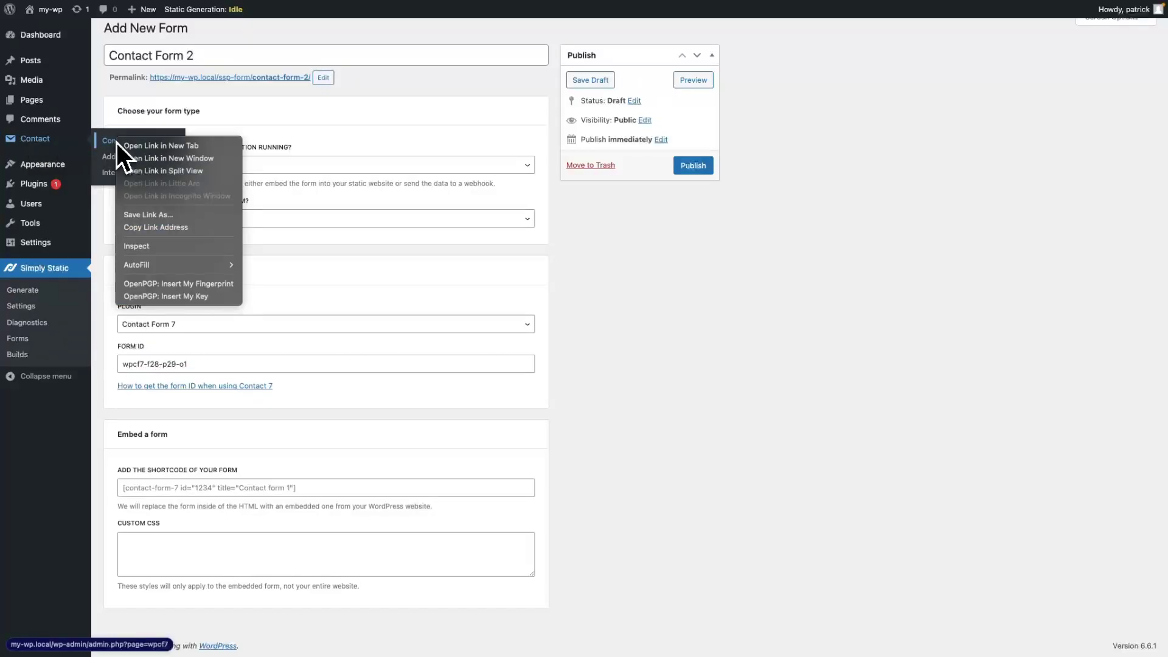
Copy Contact Form 2's shortcode from the Contact Forms list opened in a new tab
{"action": "left_click", "coordinate": [134, 147]}
{"action": "key", "text": "ctrl+Tab"}
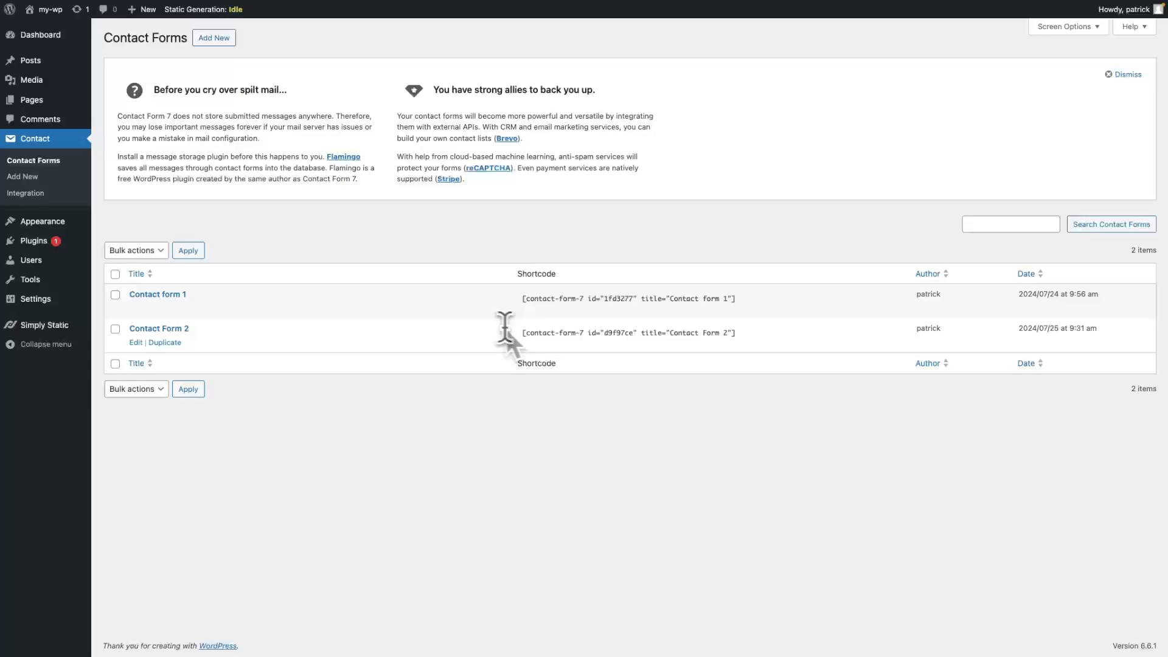
{"action": "left_click", "coordinate": [539, 334]}
{"action": "key", "text": "ctrl+c"}
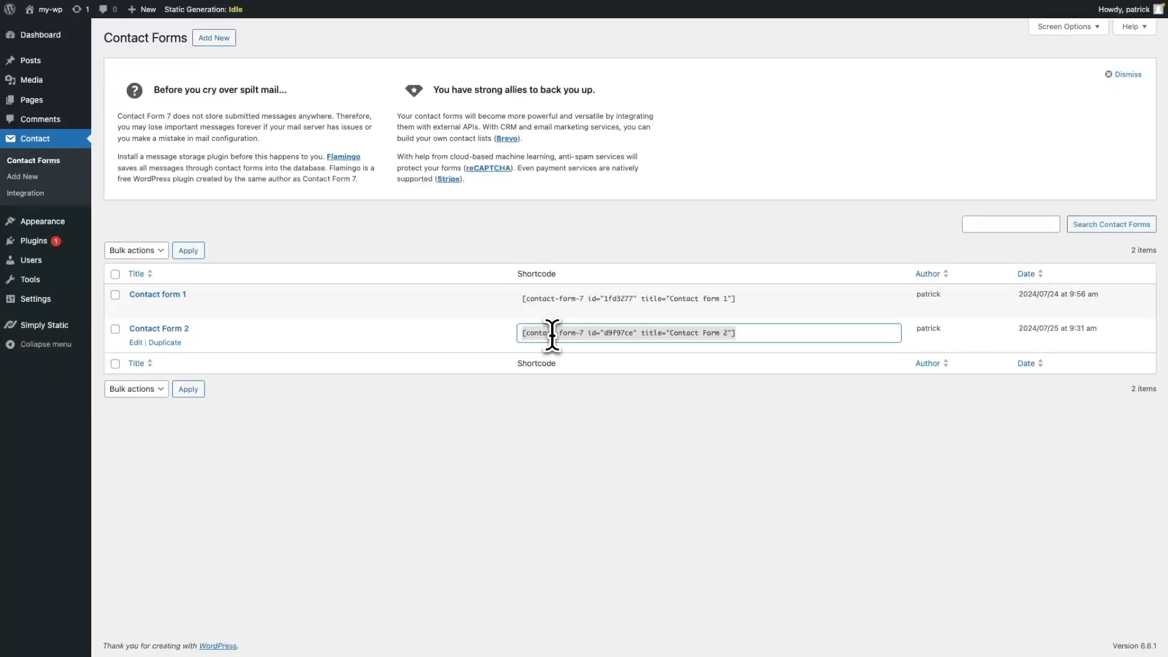
{"action": "key", "text": "alt+Tab"}
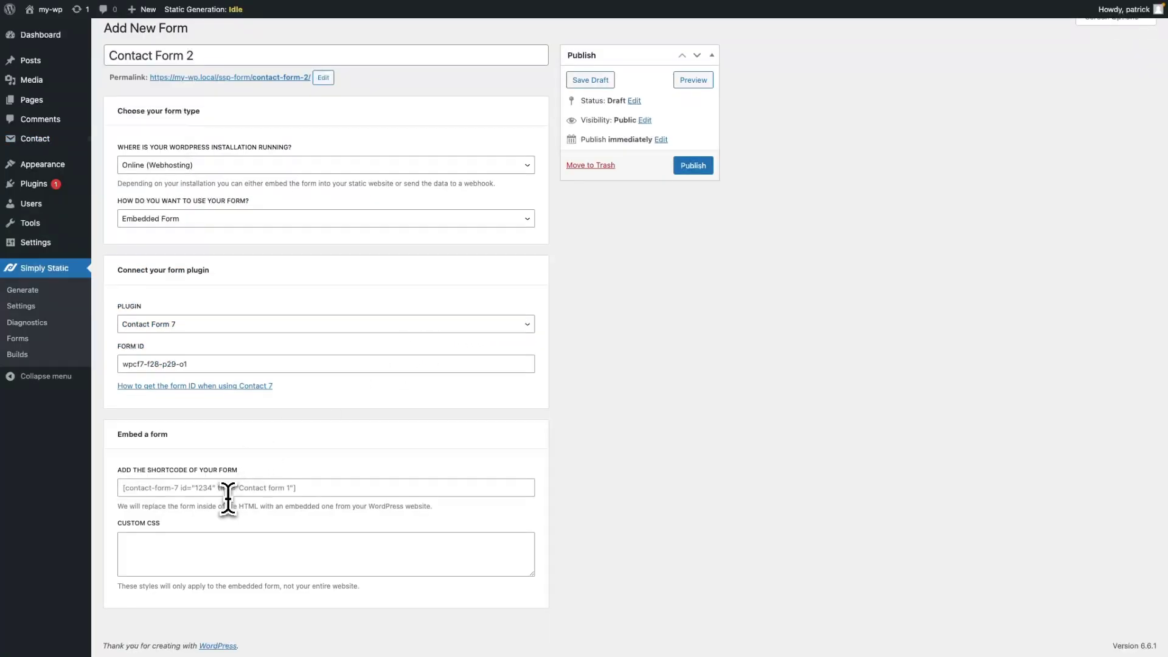
Paste the Contact Form 2 shortcode into the embed field and publish the form
{"action": "left_click", "coordinate": [227, 487]}
{"action": "key", "text": "ctrl+v"}
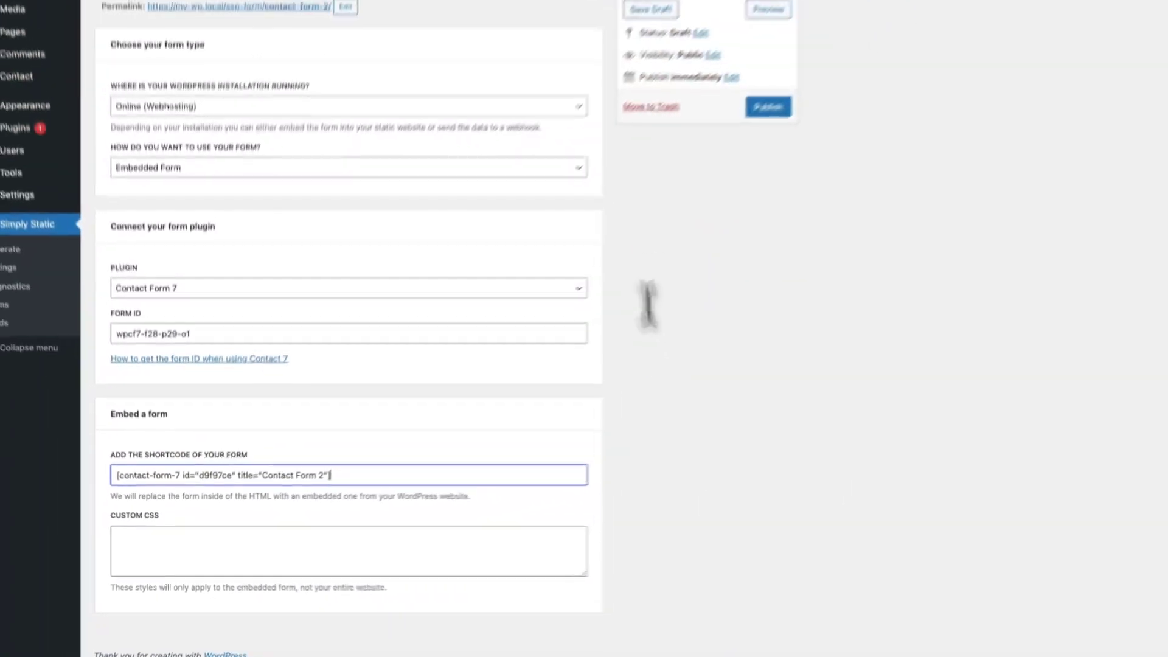
{"action": "left_click", "coordinate": [761, 113]}
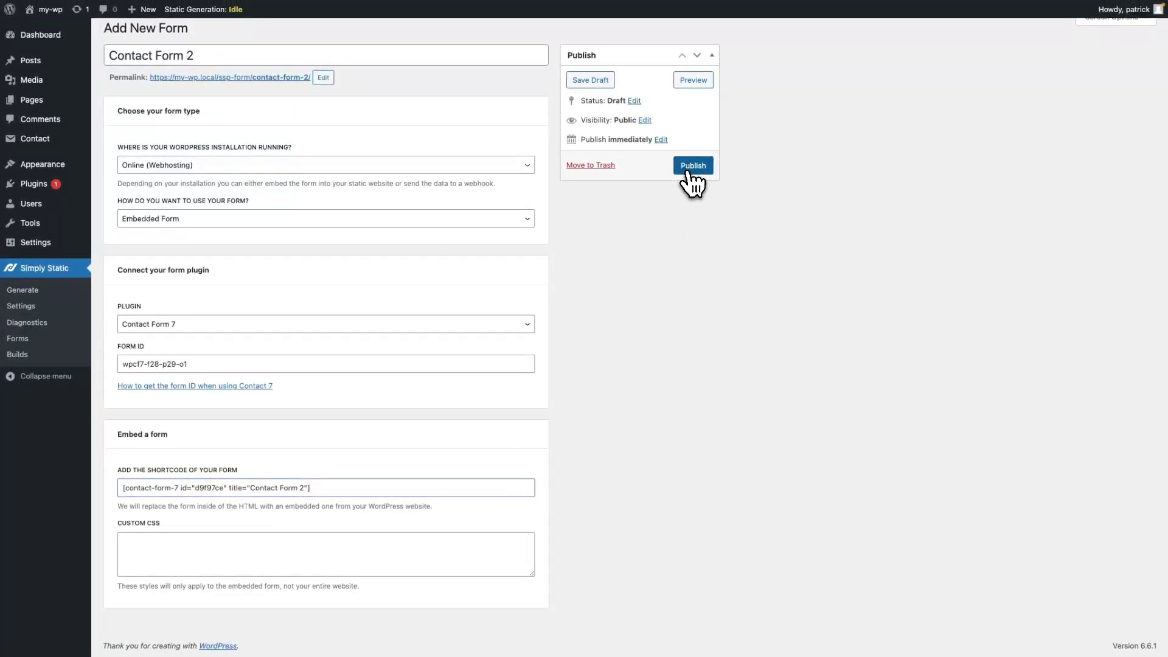
{"action": "left_click", "coordinate": [691, 167]}
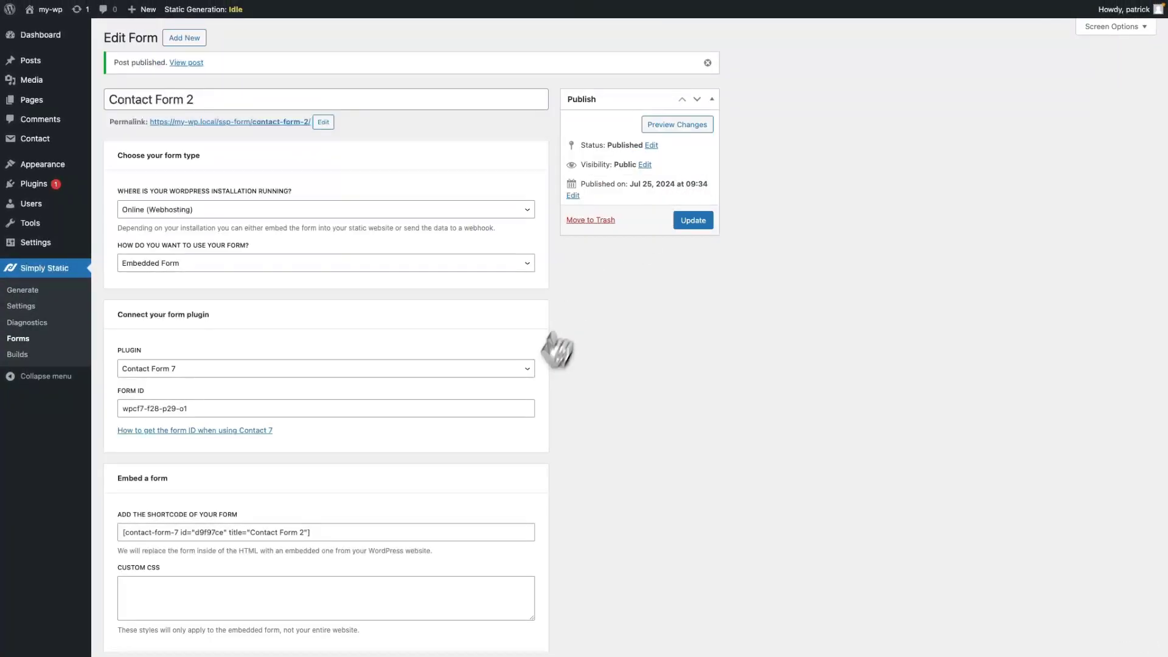
{"action": "scroll", "coordinate": [545, 431], "scroll_direction": "down", "scroll_amount": 2}
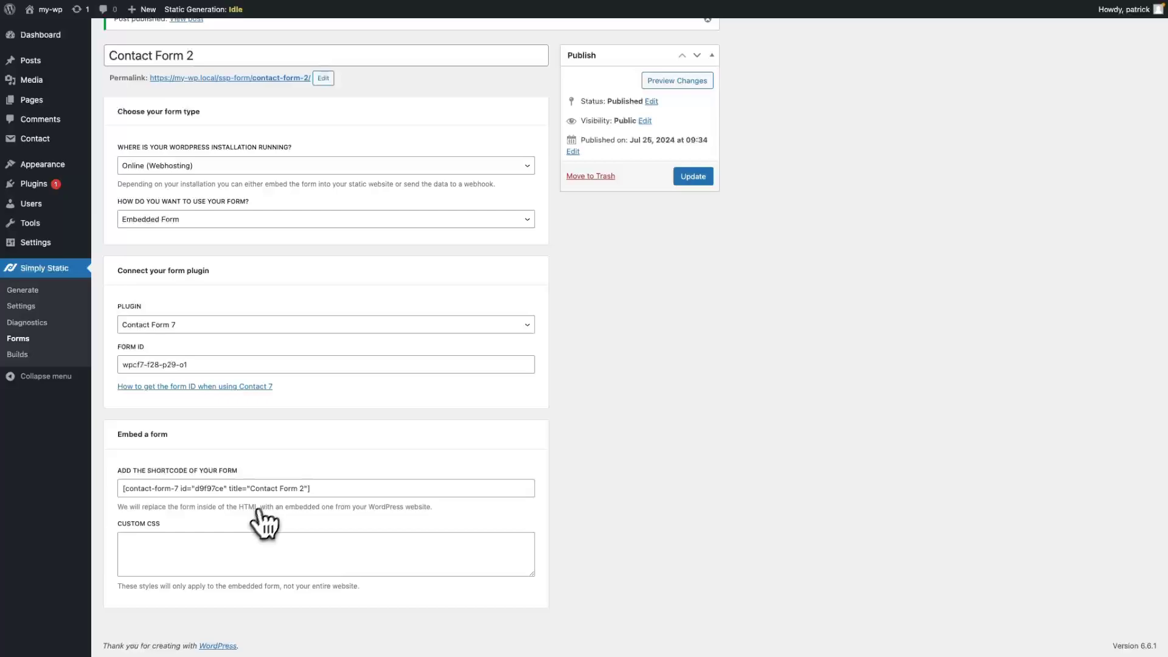
{"action": "scroll", "coordinate": [277, 471], "scroll_direction": "up", "scroll_amount": 1}
{"action": "scroll", "coordinate": [263, 358], "scroll_direction": "down", "scroll_amount": 1}
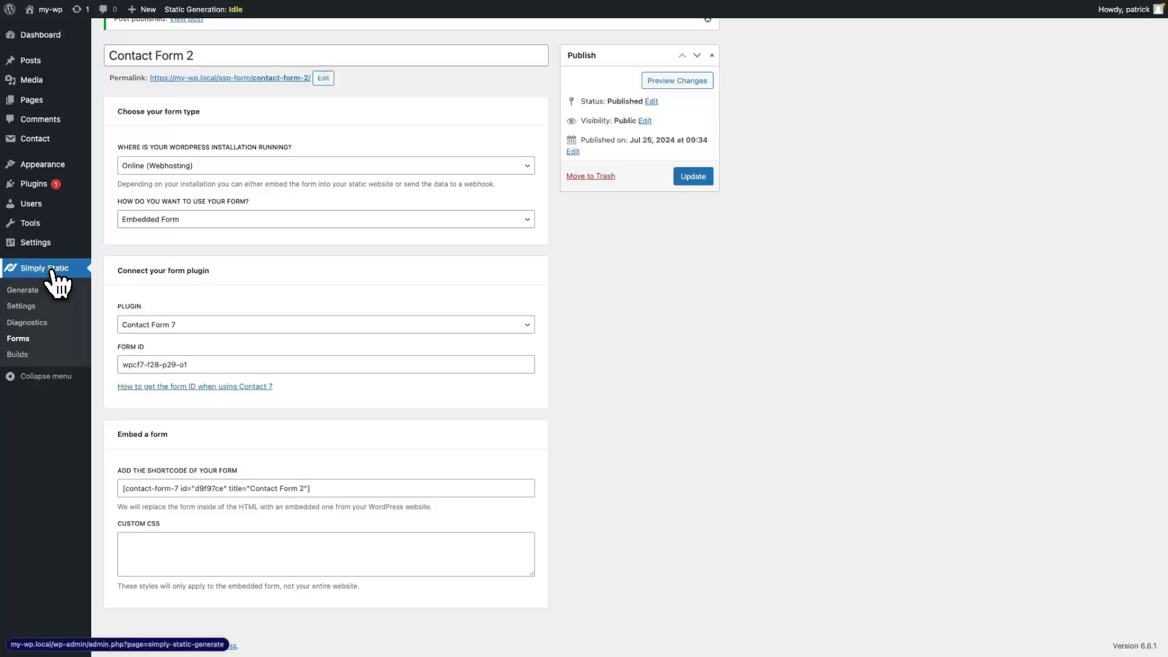
Generate the static files from Simply Static's Generate page, finishing in 00:00:47
{"action": "left_click", "coordinate": [25, 291]}
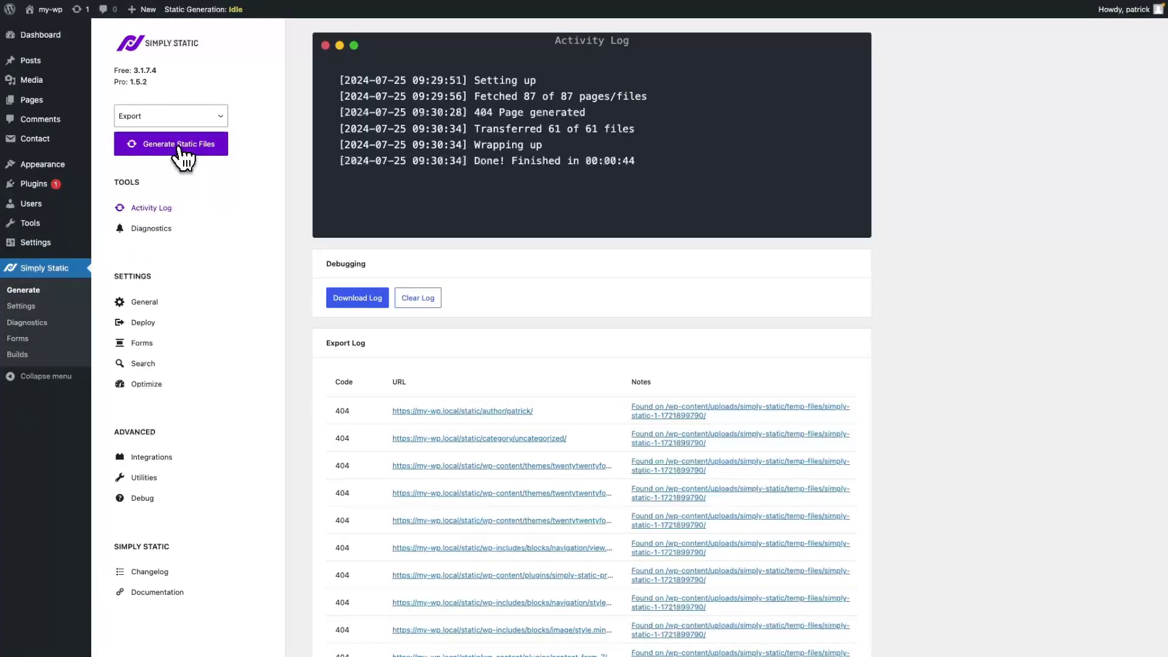
{"action": "left_click", "coordinate": [181, 150]}
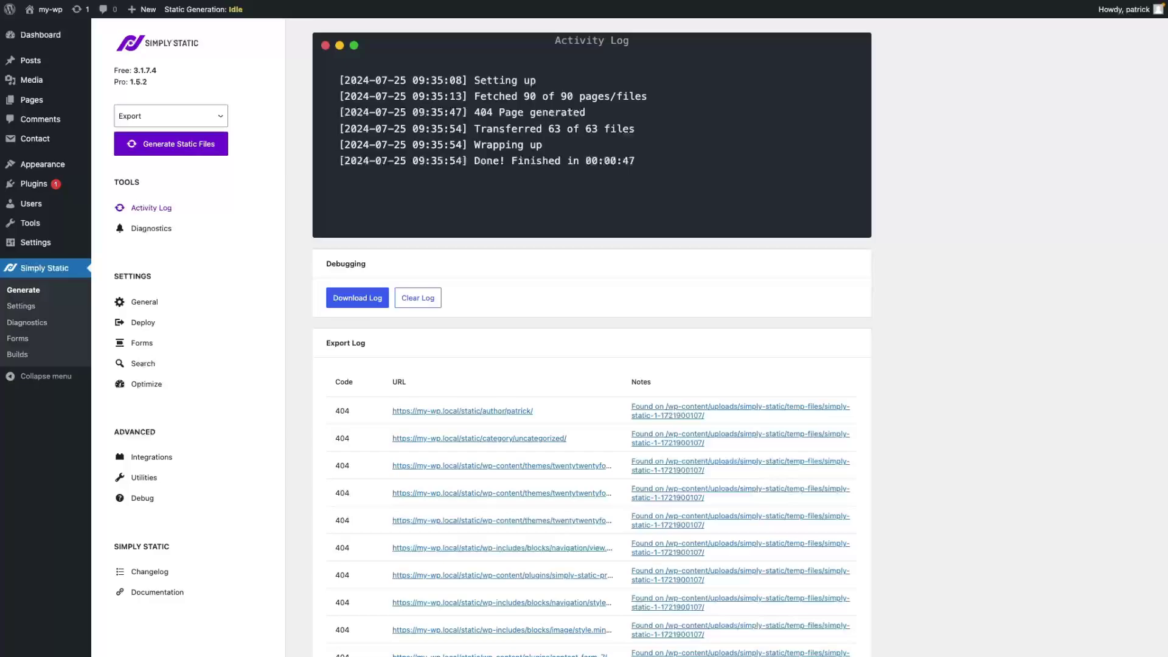
{"action": "key", "text": "alt+Tab"}
{"action": "key", "text": "alt+Tab"}
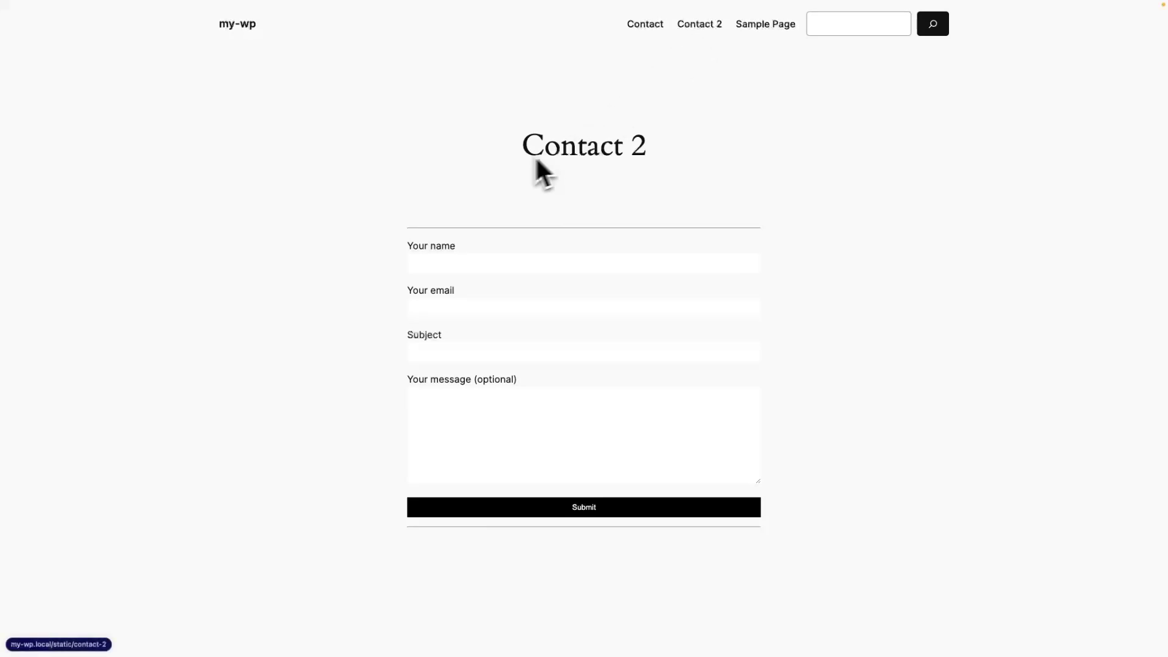
Inspect the Your name field on the static Contact 2 page to reveal its iframe
{"action": "scroll", "coordinate": [615, 173], "scroll_direction": "down", "scroll_amount": 1}
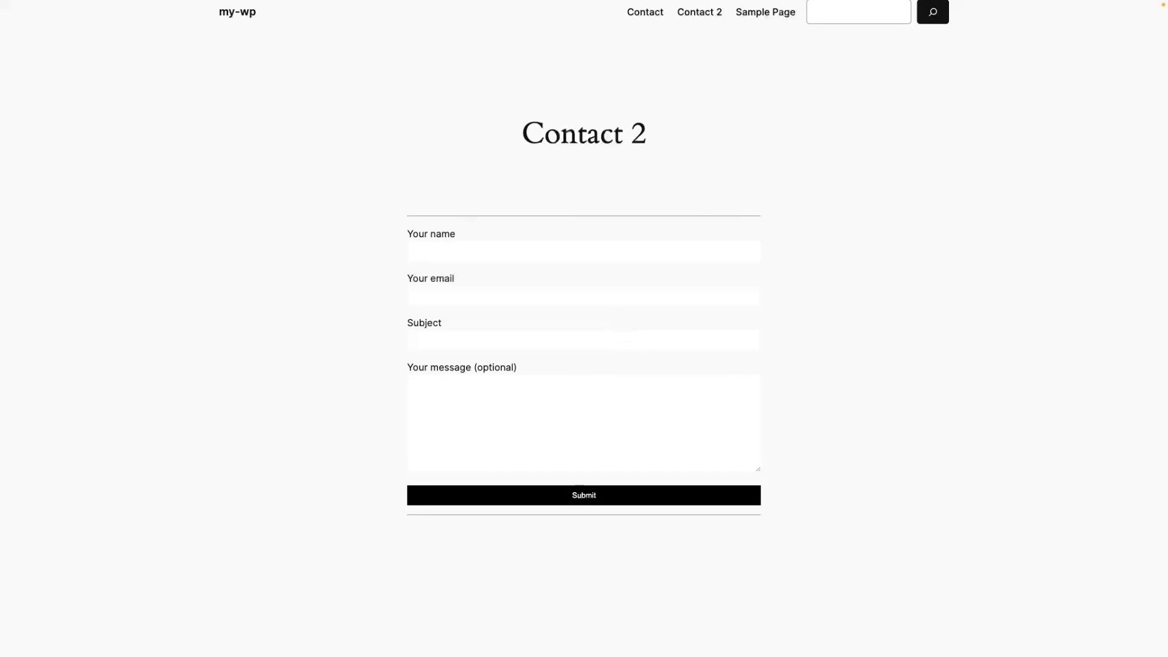
{"action": "right_click", "coordinate": [599, 249]}
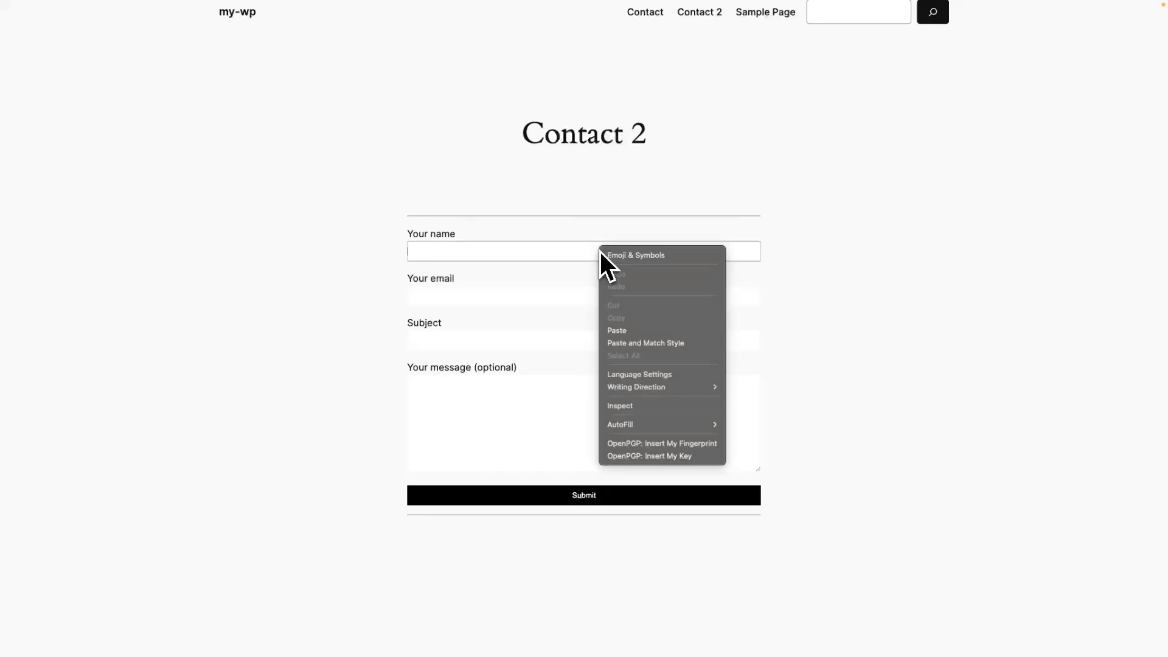
{"action": "left_click", "coordinate": [624, 407]}
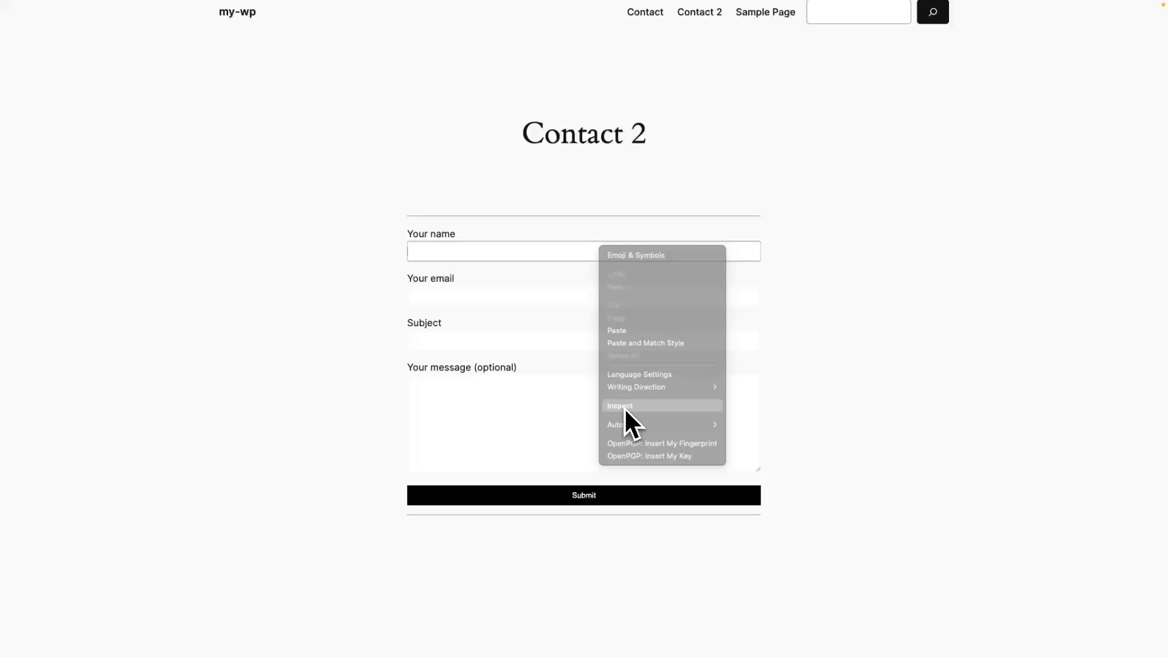